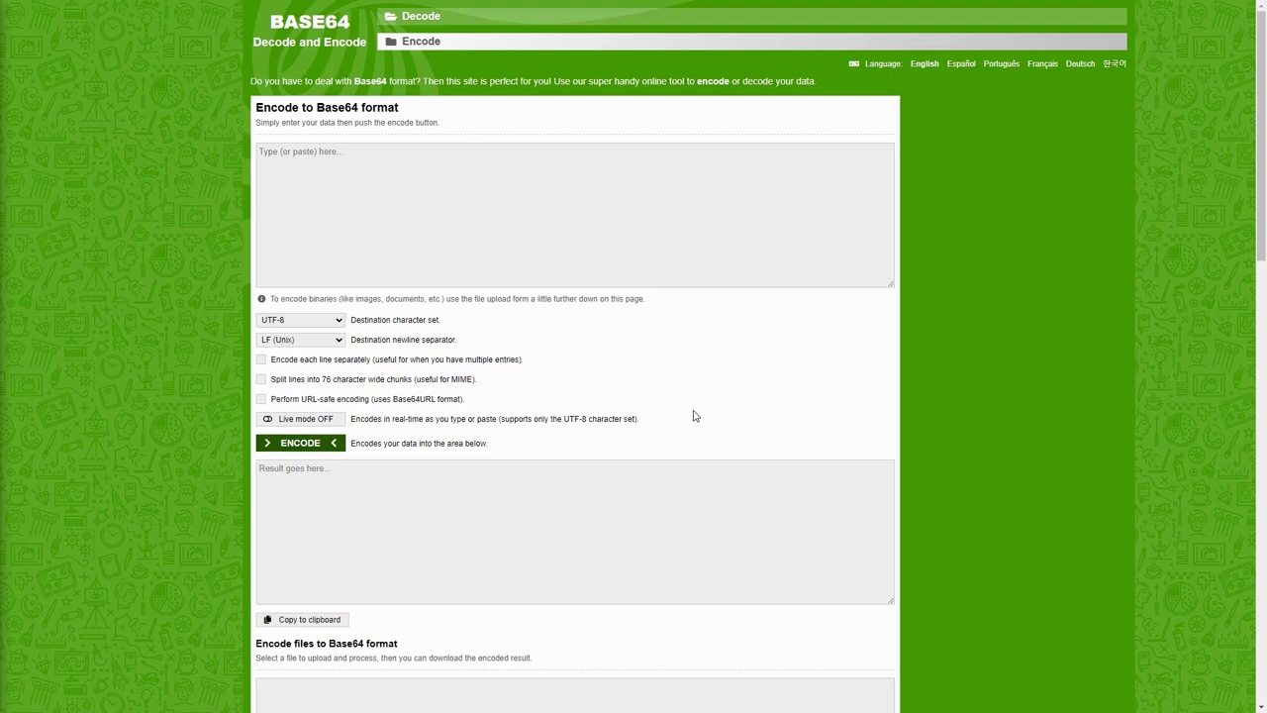
- Encode the client key and client secret, joined by a colon, to Base64 and select the encoded result for copying
click(563, 226)
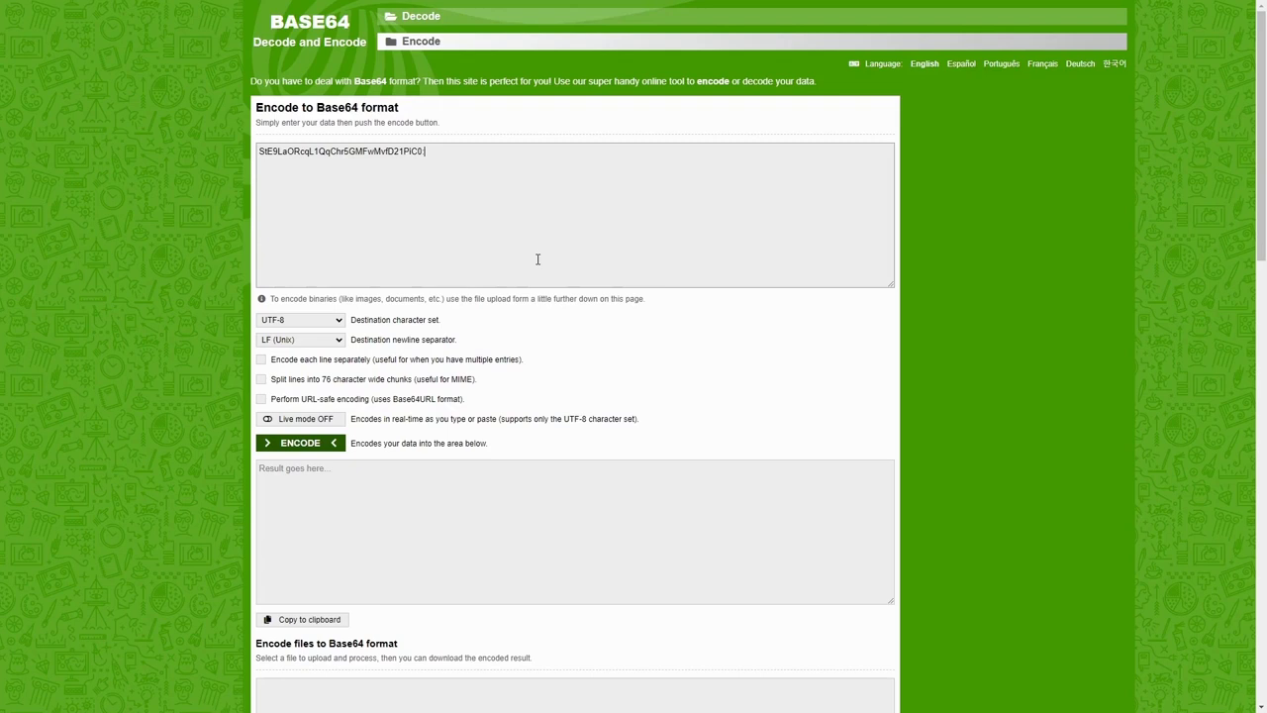
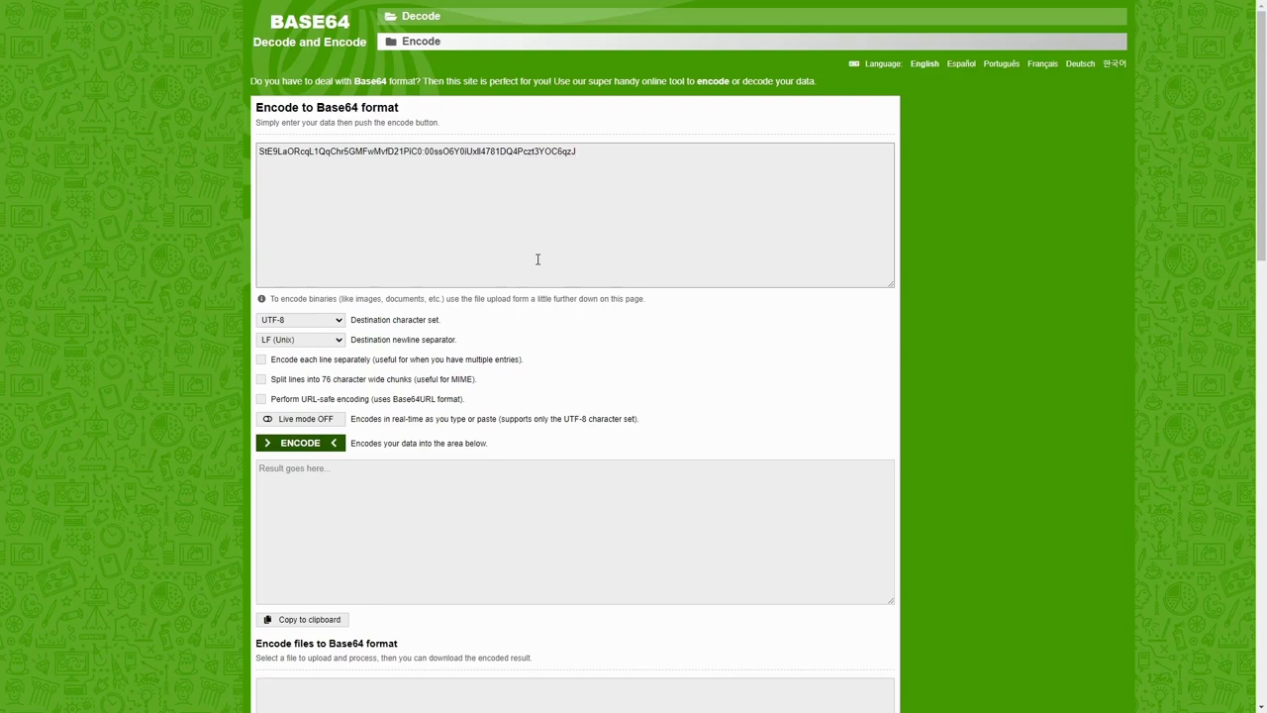
click(310, 450)
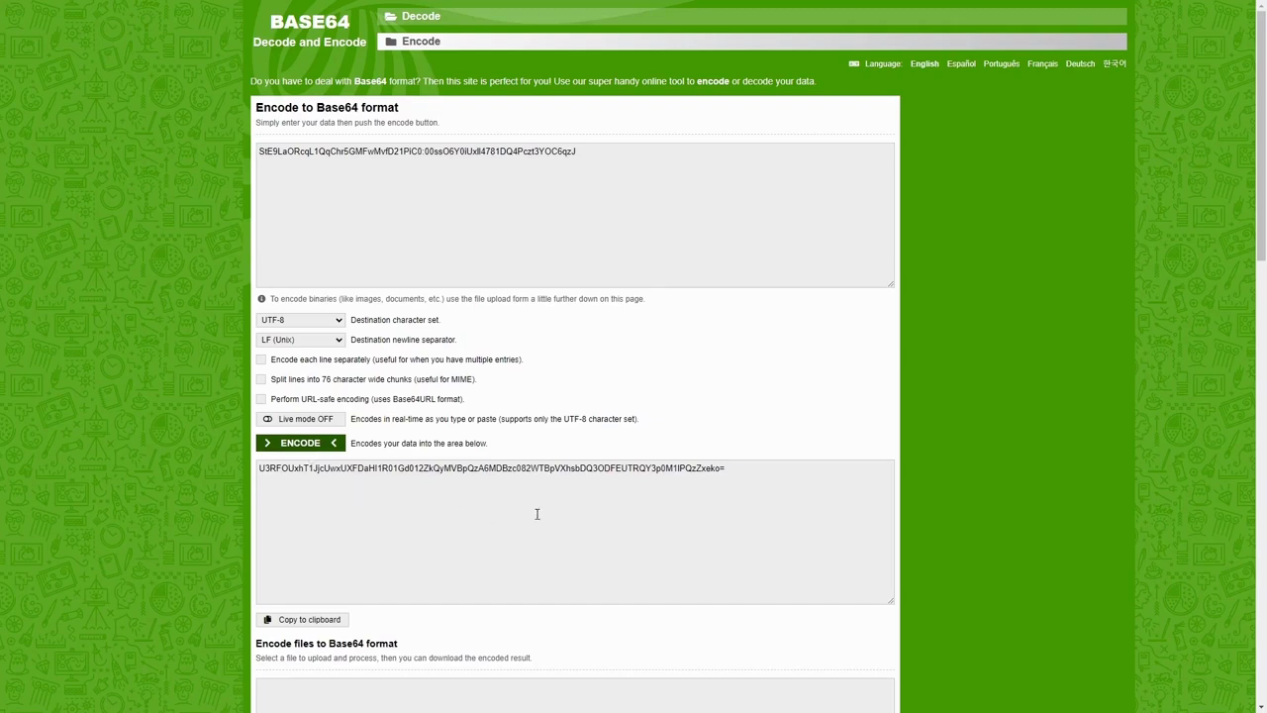
drag(730, 472, 273, 470)
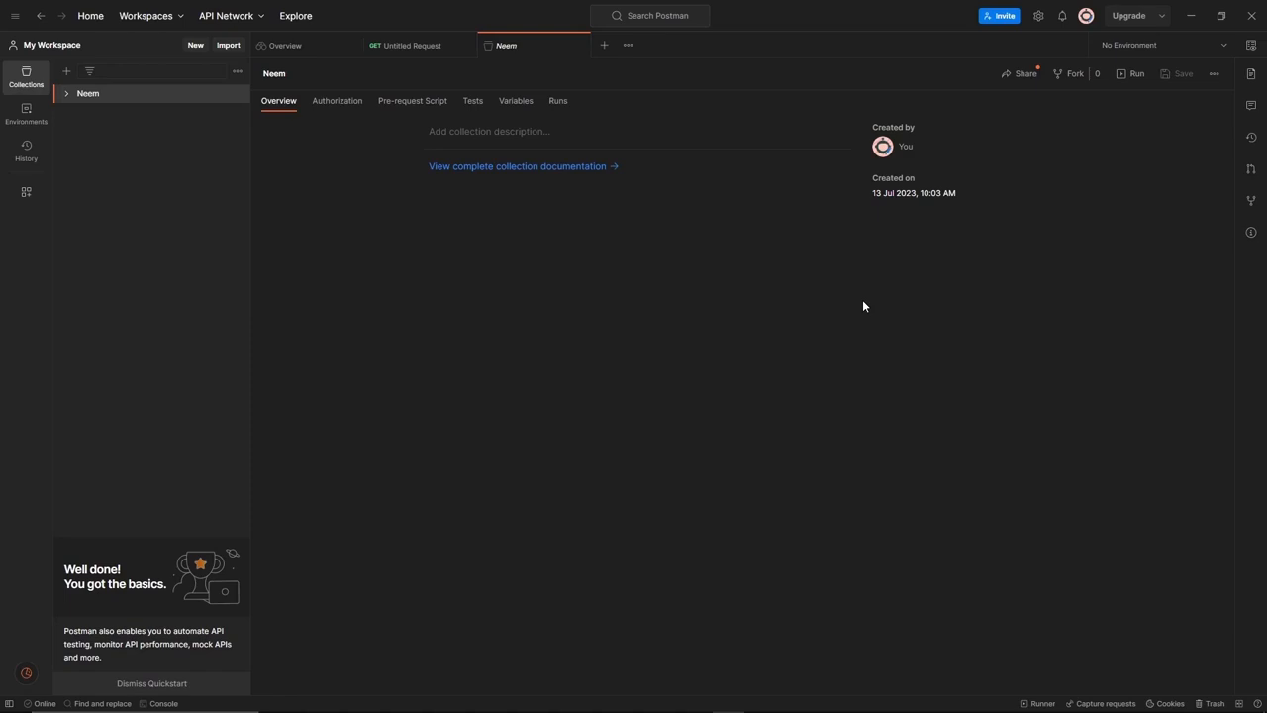
- Switch to Postman and open the oauth2/token request in the Neem collection's Auth folder
click(66, 96)
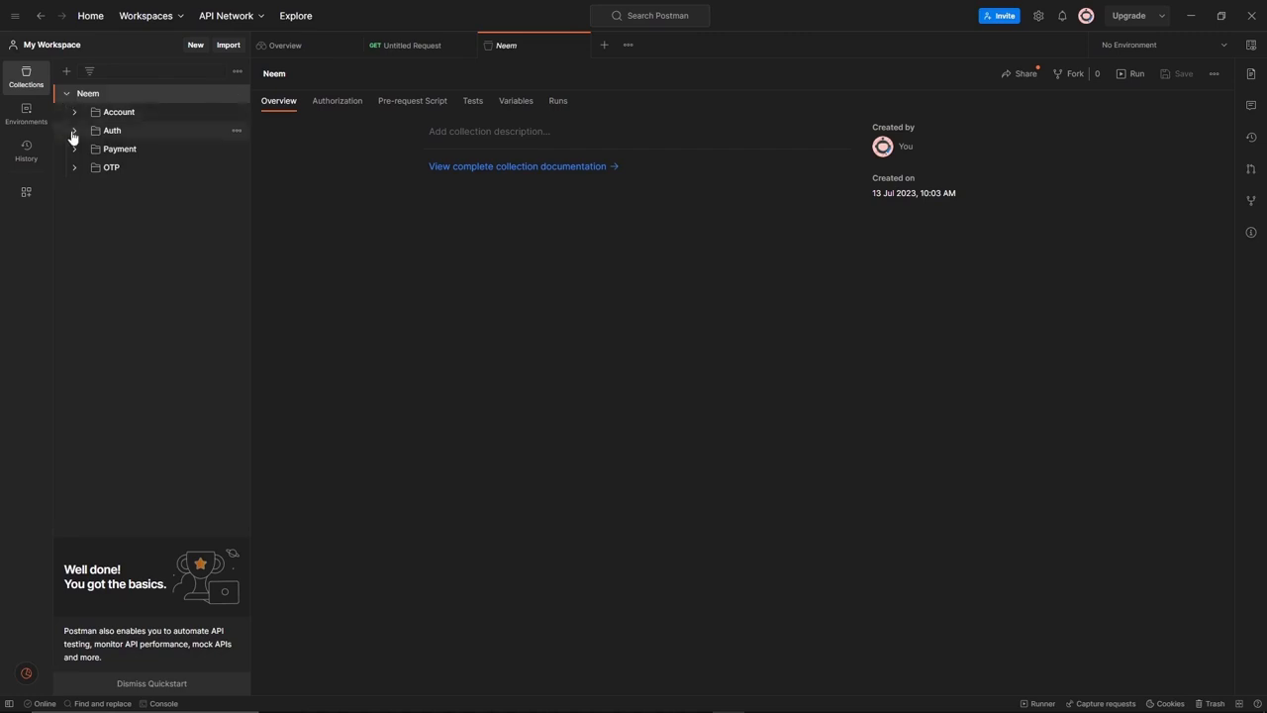
click(74, 131)
click(85, 171)
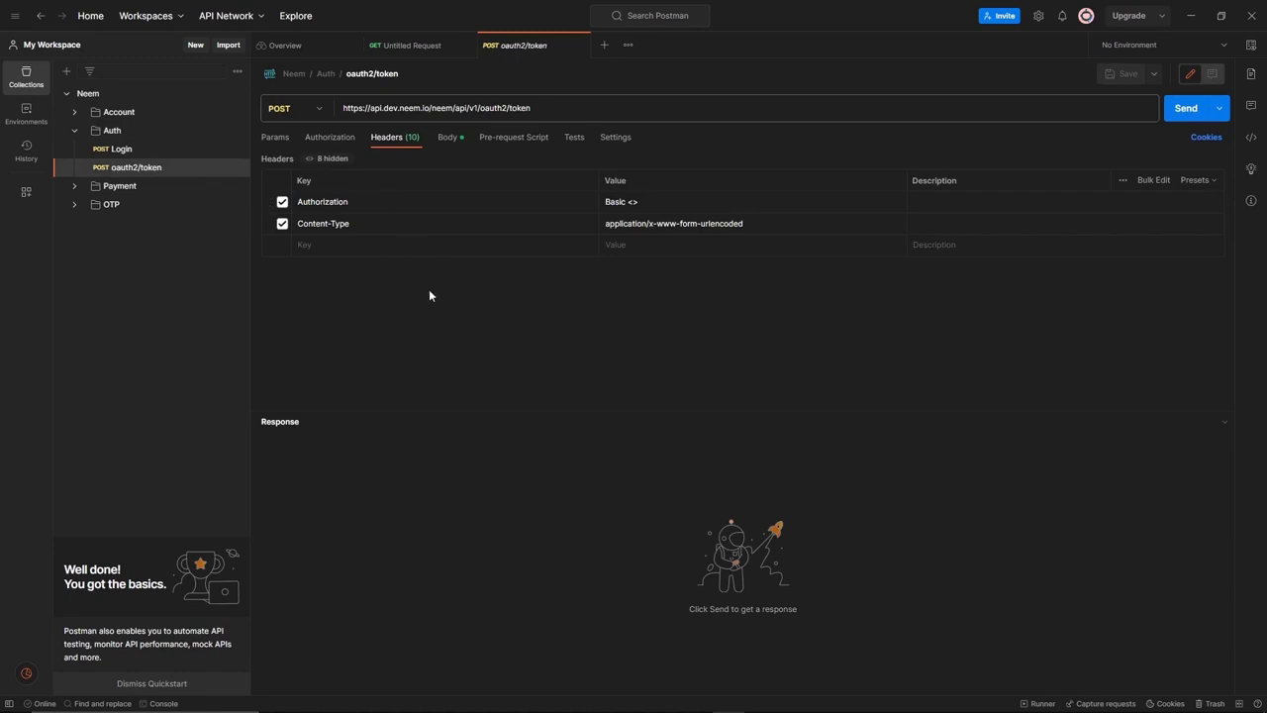
- Replace the placeholder after Basic in the Authorization header with the Base64-encoded credentials and send the token request
click(671, 202)
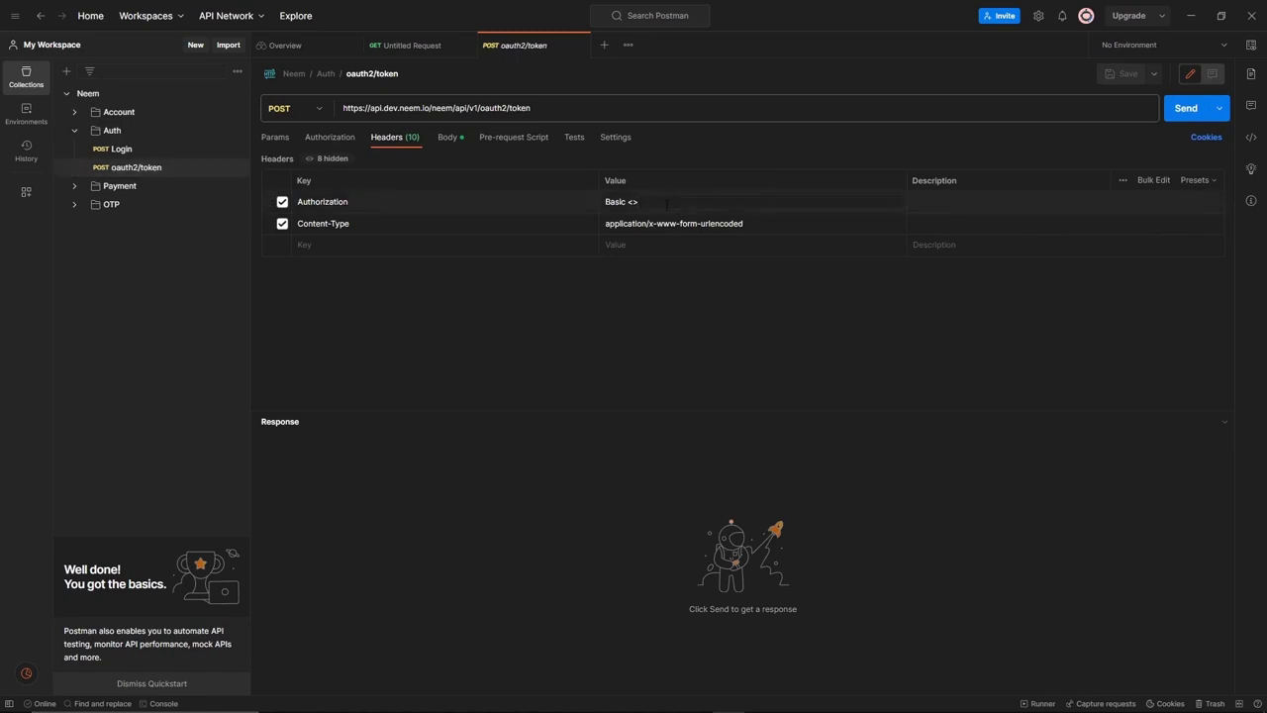
key(BackSpace)
key(BackSpace)
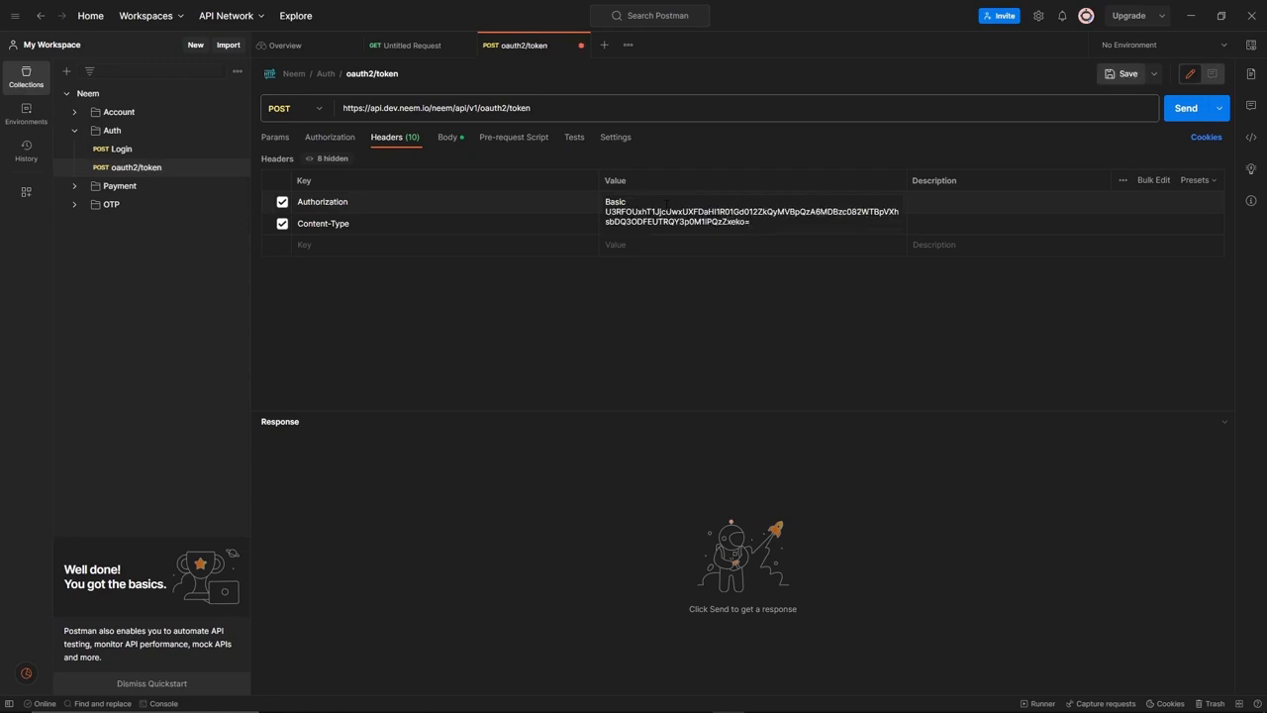
click(691, 309)
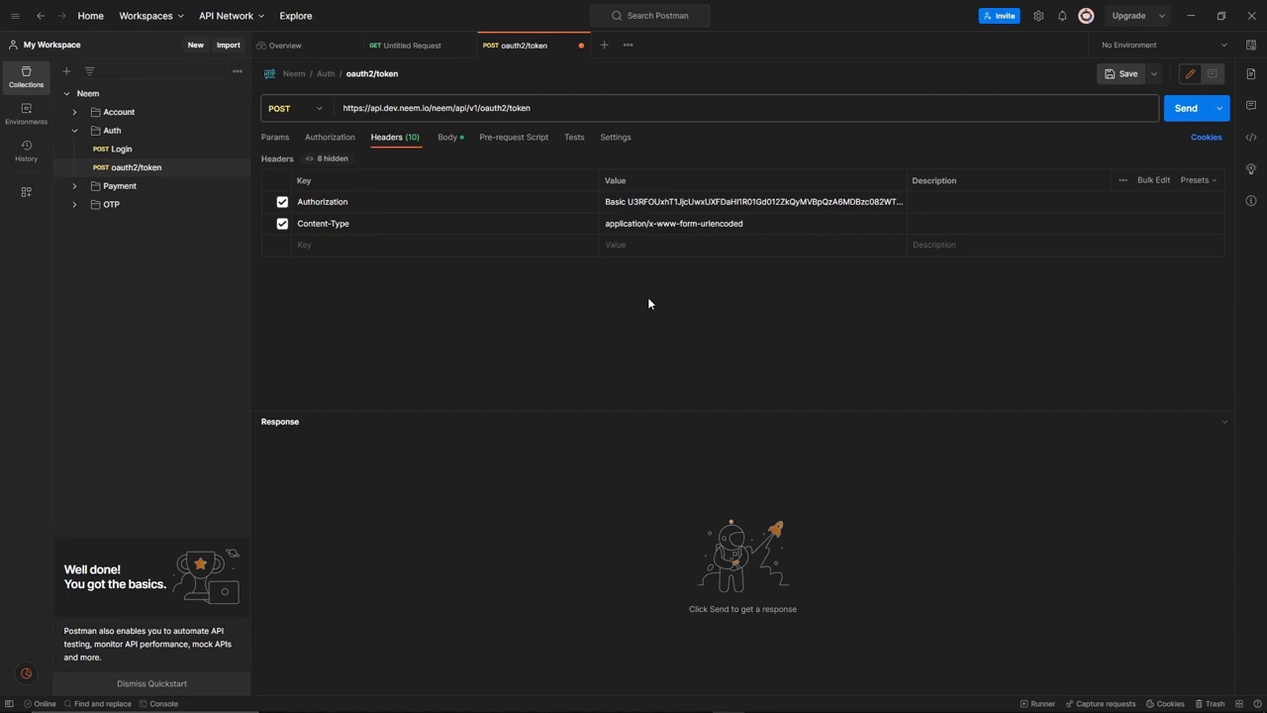
click(1184, 114)
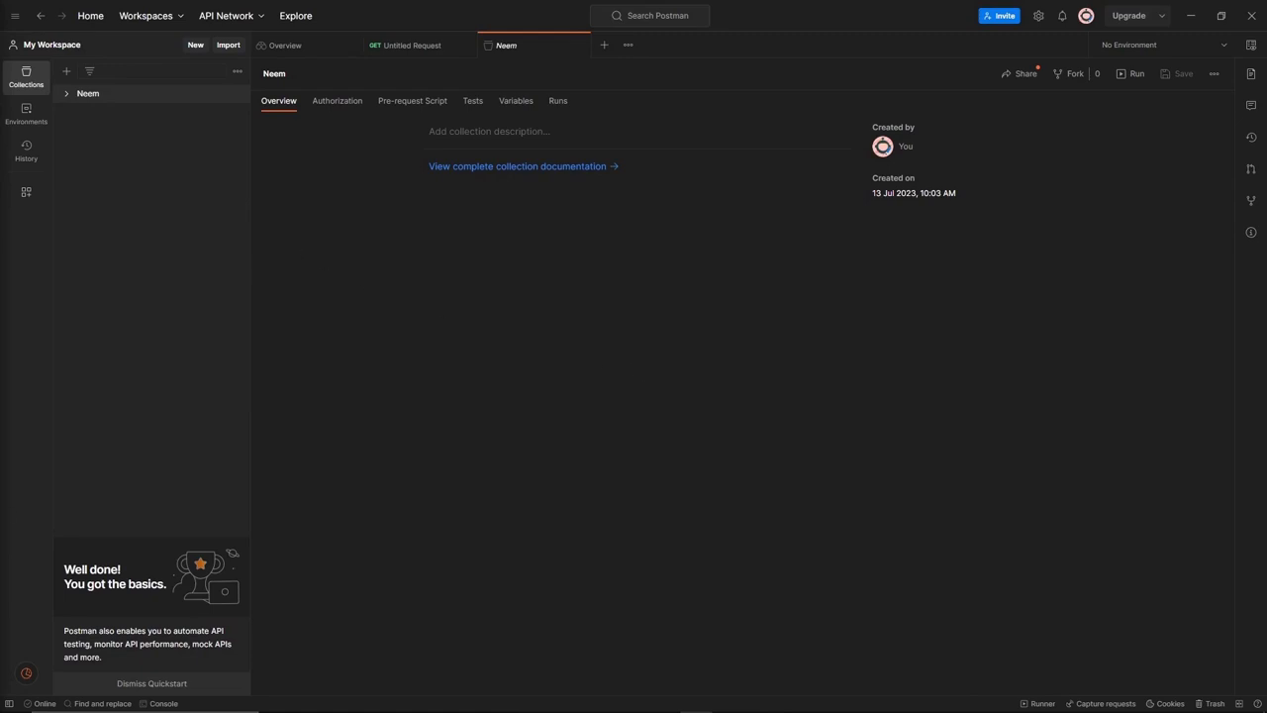
- Show the headers of the Initiate-OTP request in the Neem collection's OTP folder
click(65, 94)
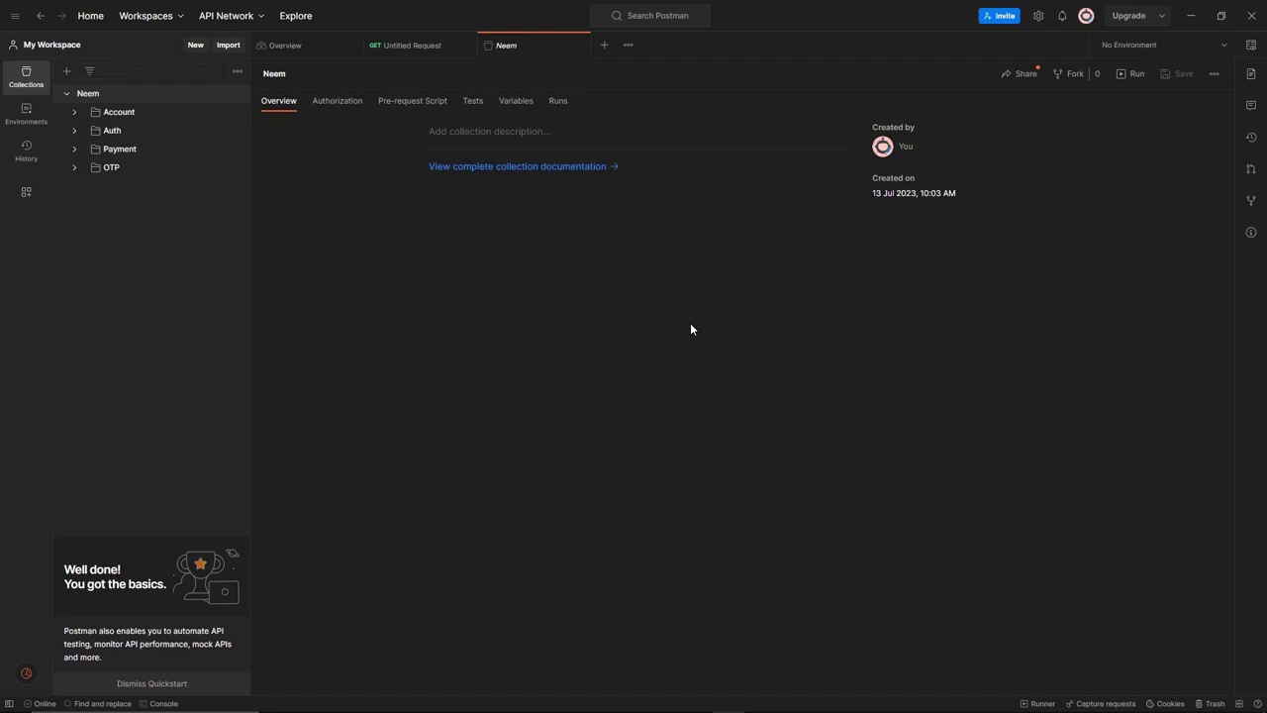
click(81, 169)
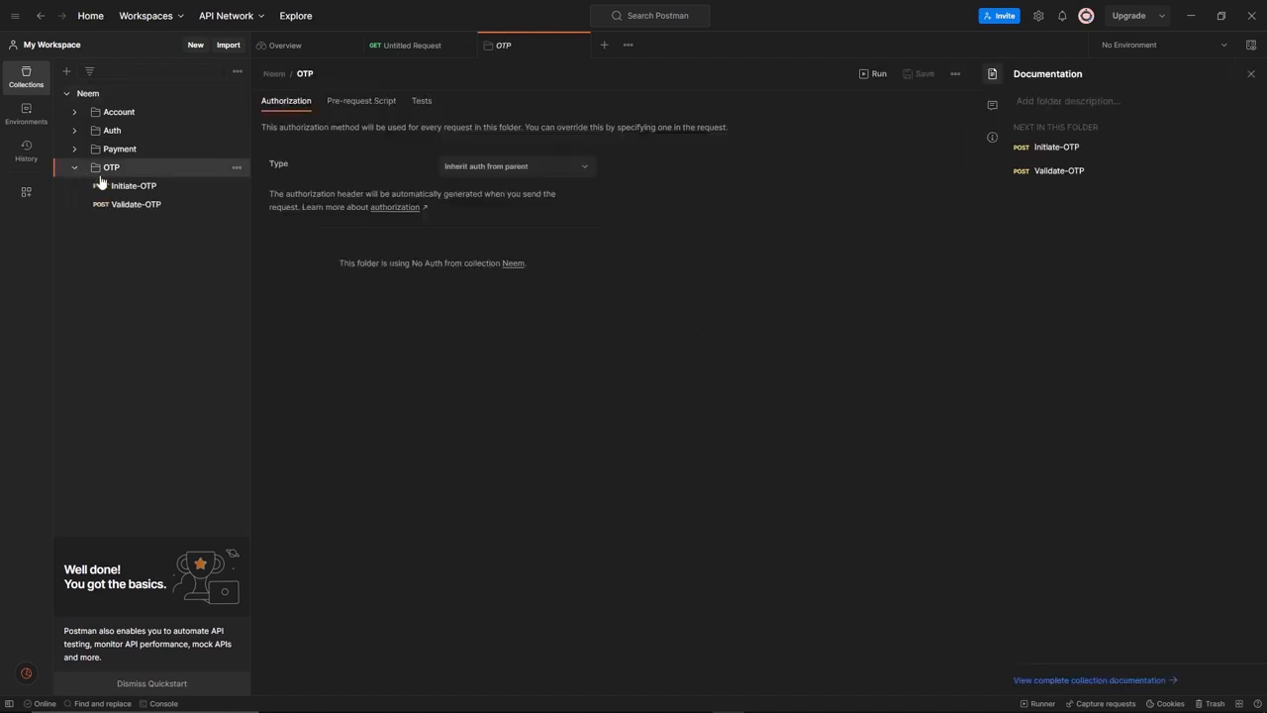
click(126, 189)
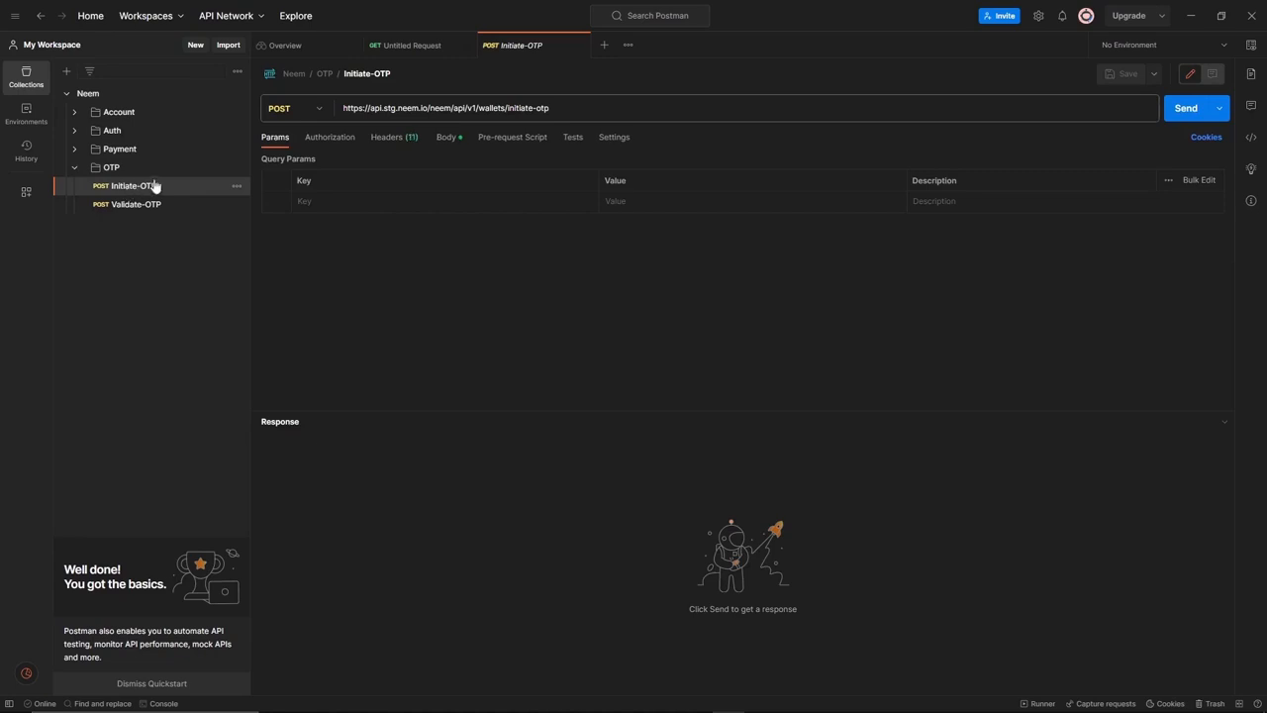
click(390, 143)
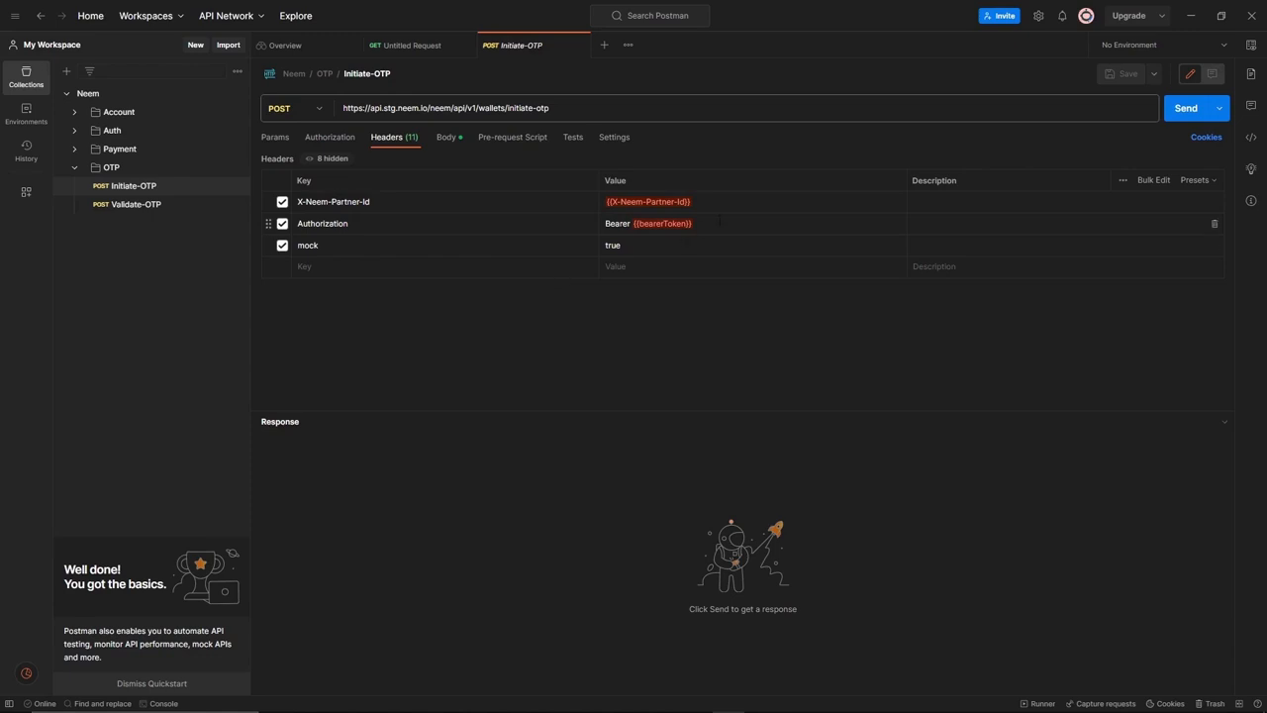
- Replace the bearerToken variable in the Initiate-OTP request's Authorization header with the access token
key(BackSpace)
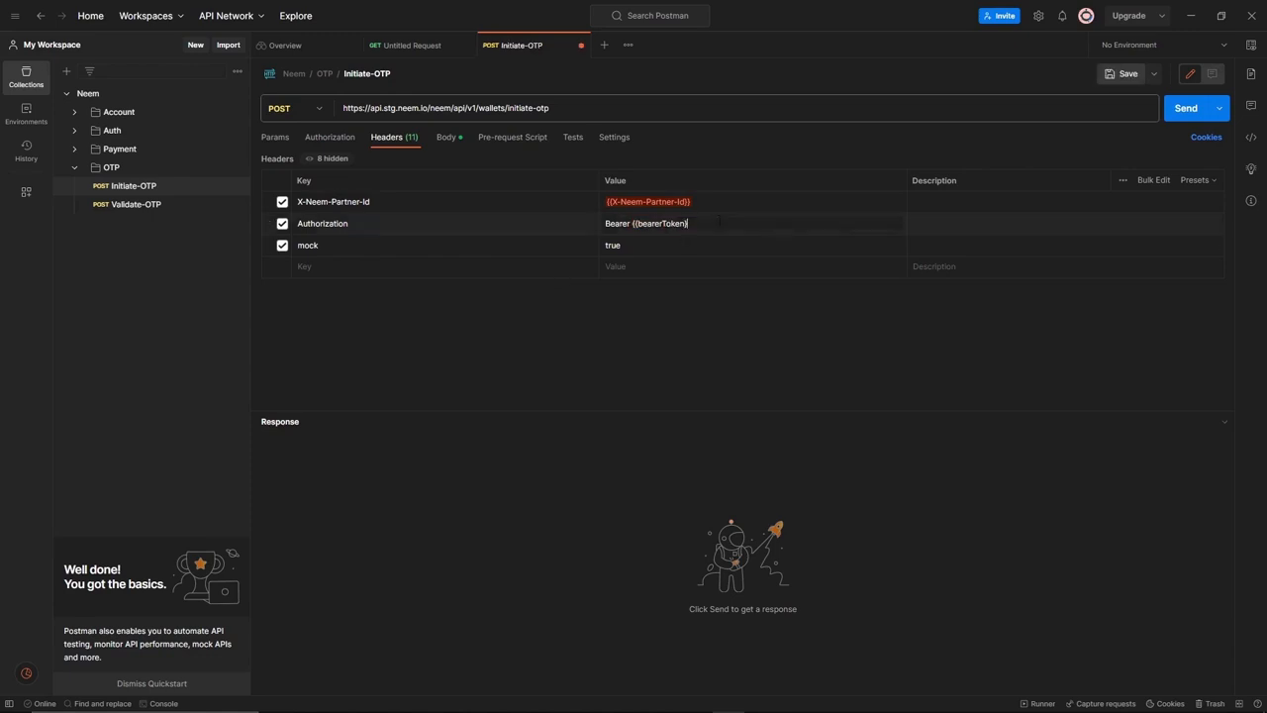
key(BackSpace)
key(BackSpace)
key(BackSpace)
key(BackSpace)
key(BackSpace)
key(BackSpace)
key(BackSpace)
key(BackSpace)
key(BackSpace)
key(BackSpace)
key(BackSpace)
key(BackSpace)
key(BackSpace)
key(BackSpace)
key(ctrl+v)
- Replace the variable in the Initiate-OTP request's X-Neem-Partner-Id header with the partner ID
click(708, 202)
key(BackSpace)
key(BackSpace)
key(BackSpace)
key(BackSpace)
key(BackSpace)
key(BackSpace)
key(BackSpace)
key(BackSpace)
key(BackSpace)
key(BackSpace)
key(BackSpace)
key(BackSpace)
key(BackSpace)
key(BackSpace)
key(BackSpace)
key(BackSpace)
key(BackSpace)
key(BackSpace)
key(BackSpace)
key(BackSpace)
text(1234)
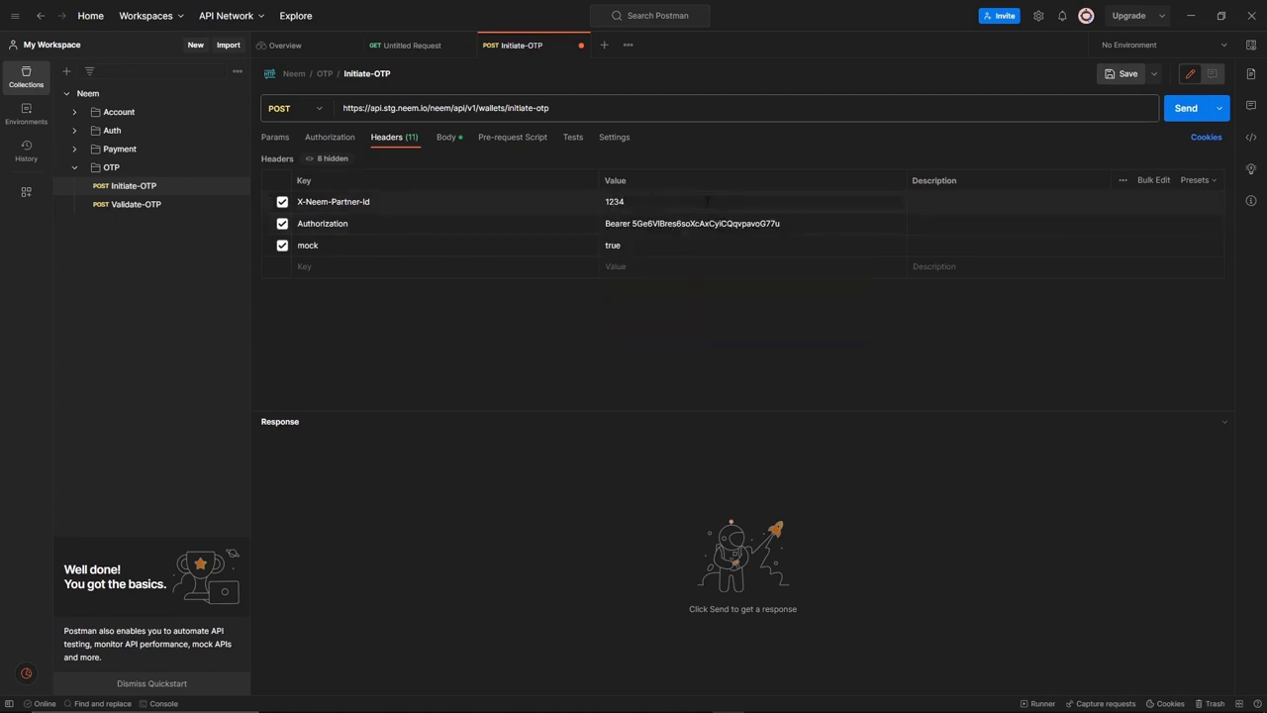
click(282, 244)
- Check the CNIC and MobileNumber fields in the Initiate-OTP request body and send the request
click(447, 138)
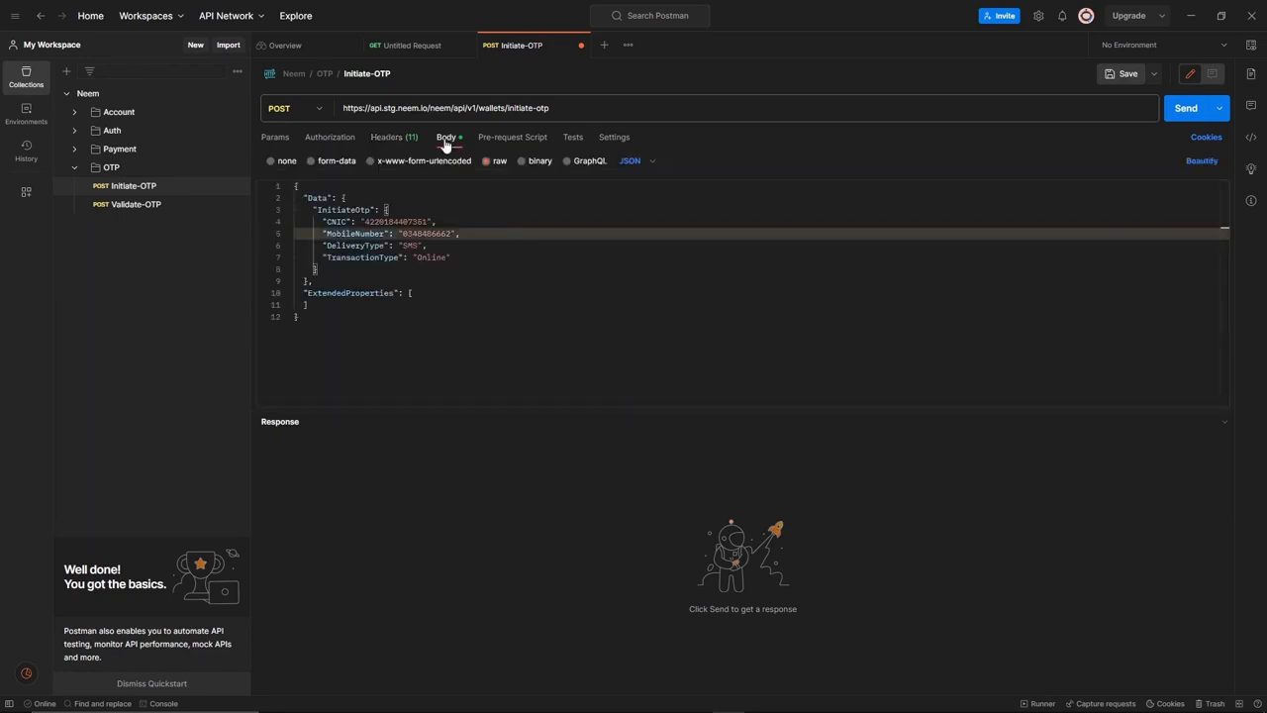
drag(360, 222, 457, 234)
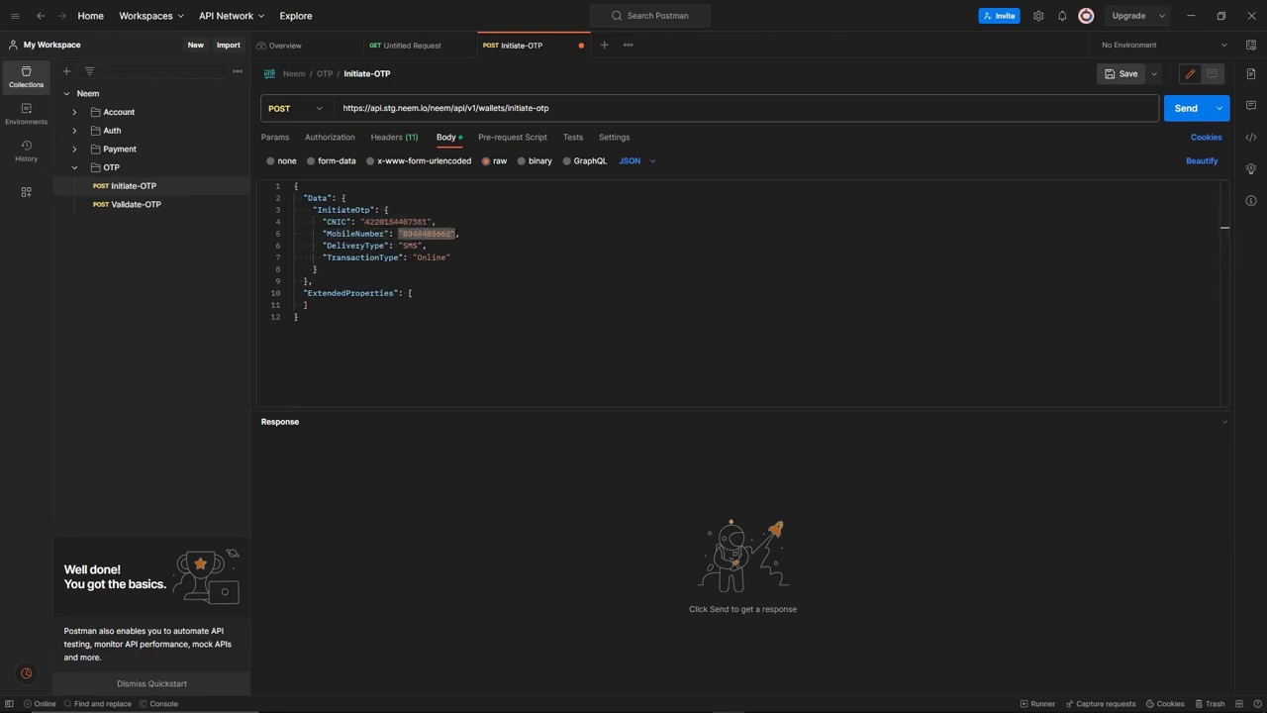
click(1183, 111)
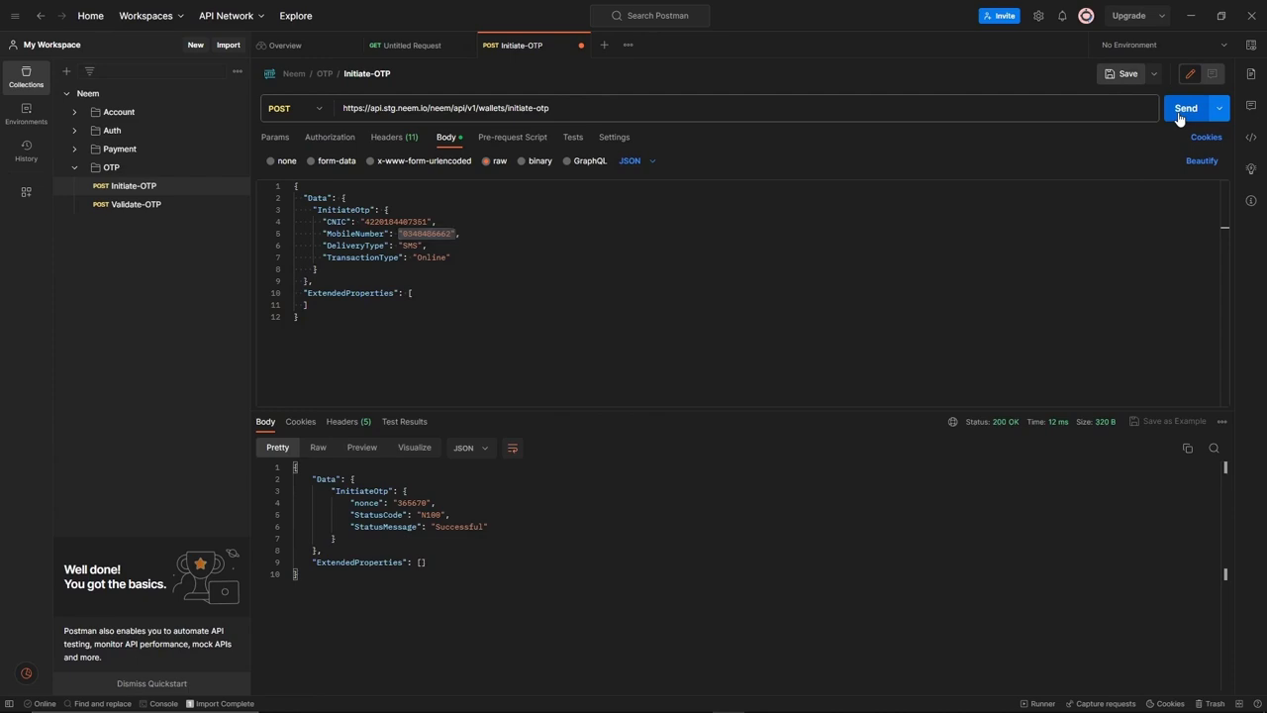
- Open the Validate-OTP request and replace the variable in its X-Neem-Partner-Id header with the partner ID
click(203, 206)
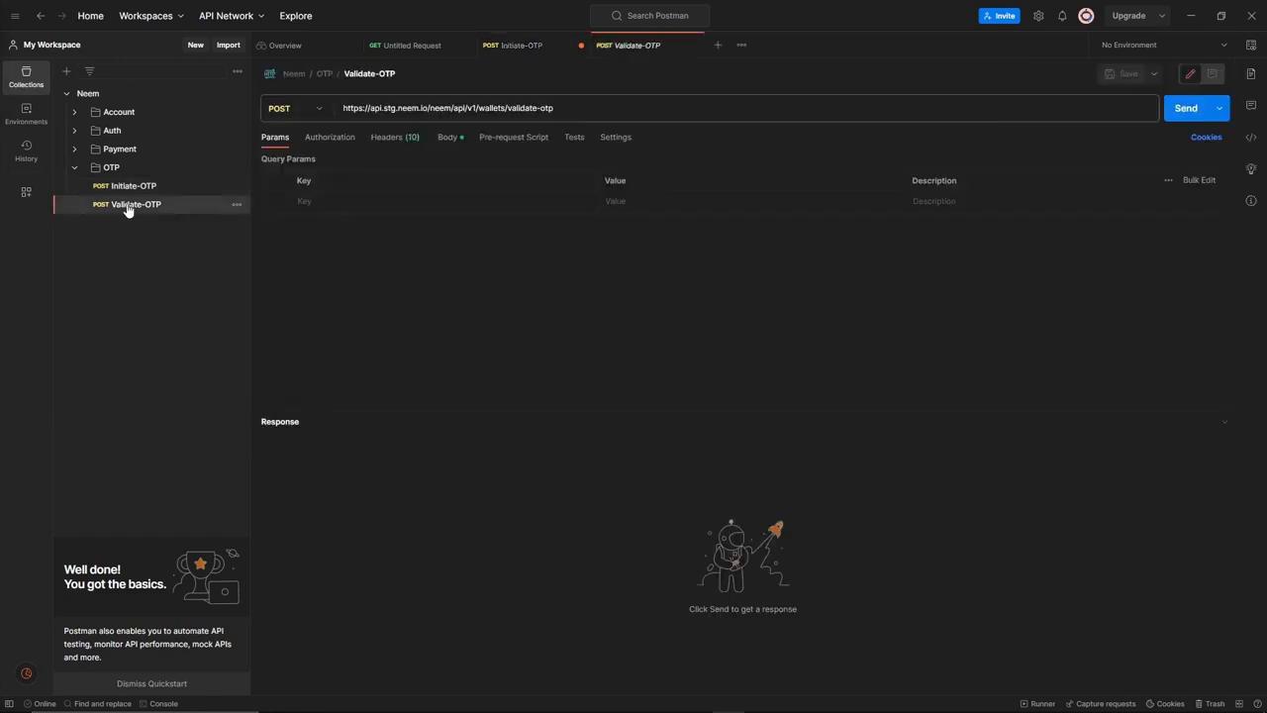
click(399, 141)
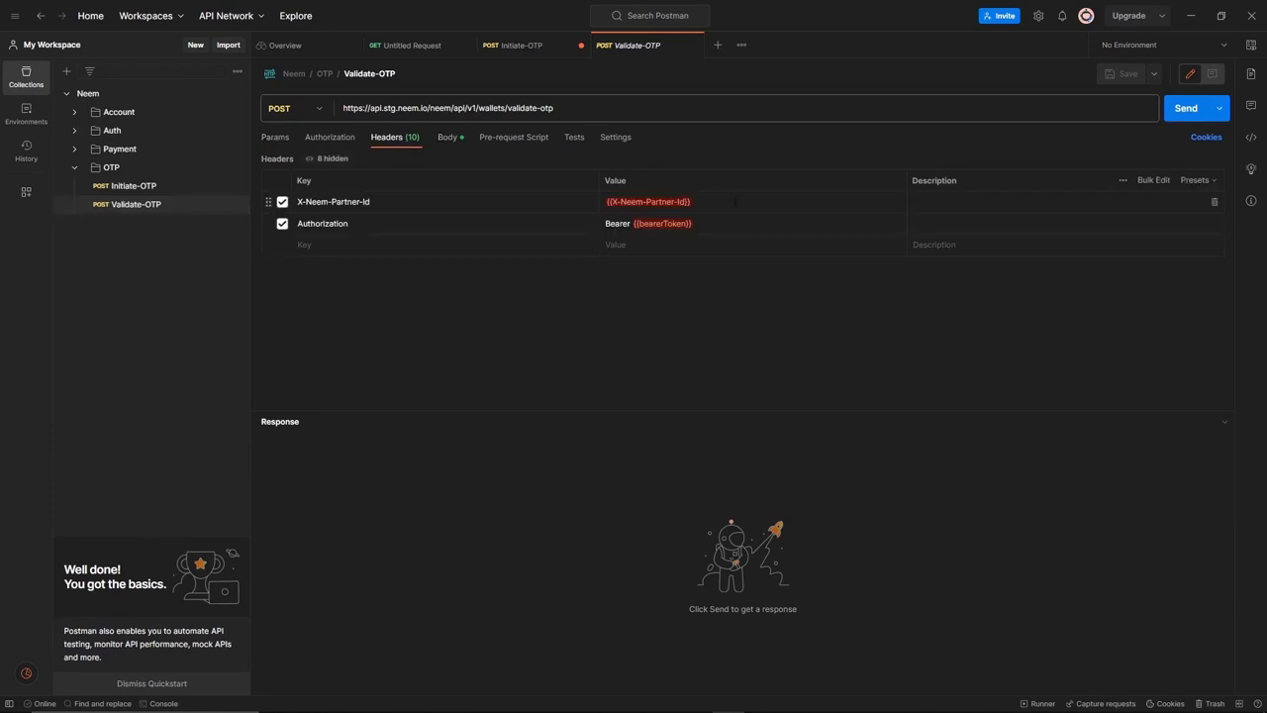
triple_click(649, 202)
text(1234)
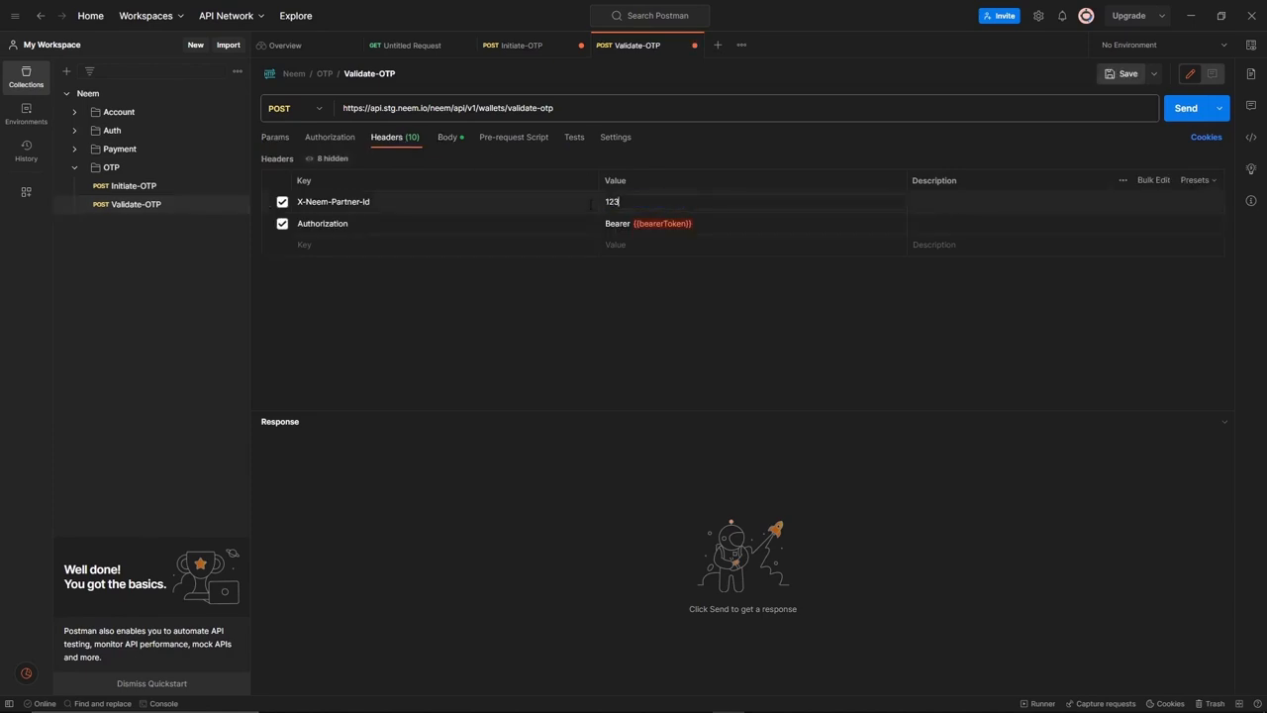
- Replace the bearerToken variable in the Validate-OTP request's Authorization header with the access token
click(709, 226)
key(BackSpace)
key(BackSpace)
key(BackSpace)
key(BackSpace)
key(BackSpace)
key(BackSpace)
key(BackSpace)
key(BackSpace)
key(BackSpace)
key(BackSpace)
key(BackSpace)
key(BackSpace)
key(BackSpace)
key(BackSpace)
key(BackSpace)
key(ctrl+v)
click(484, 322)
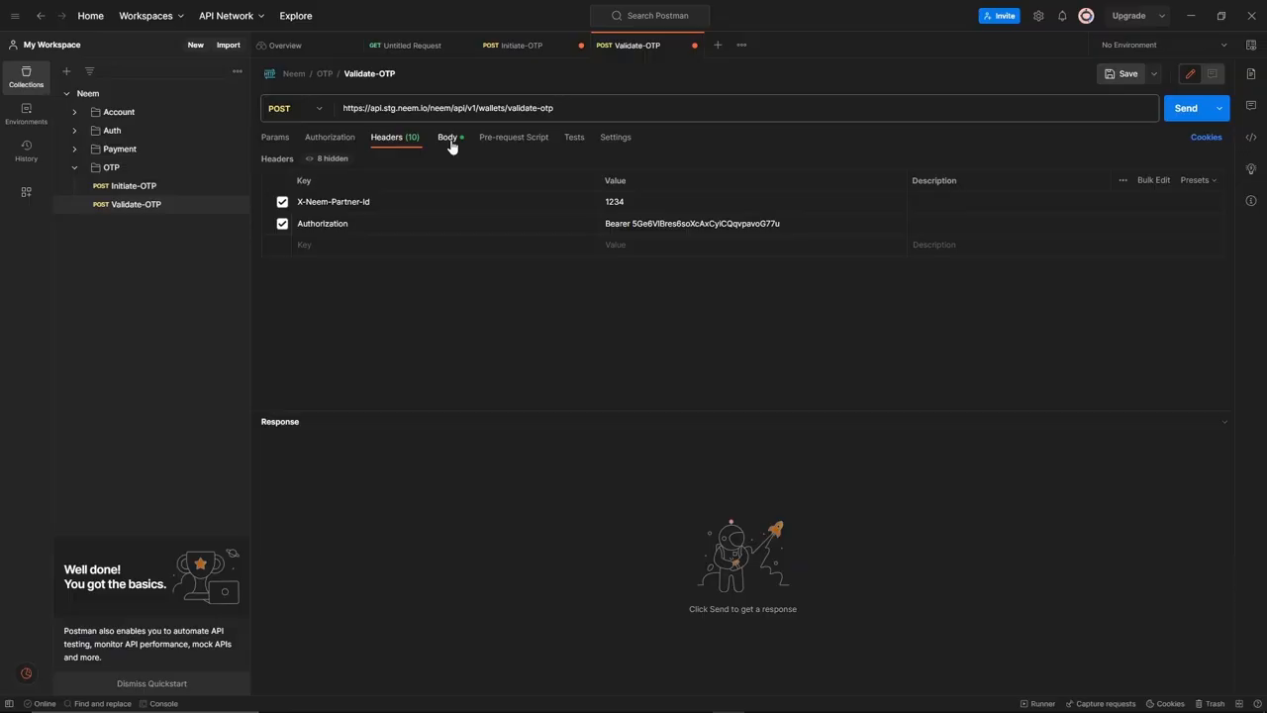
- Enter the nonce from the Initiate-OTP response and the OTP code in the Validate-OTP request body, and send the request
click(448, 138)
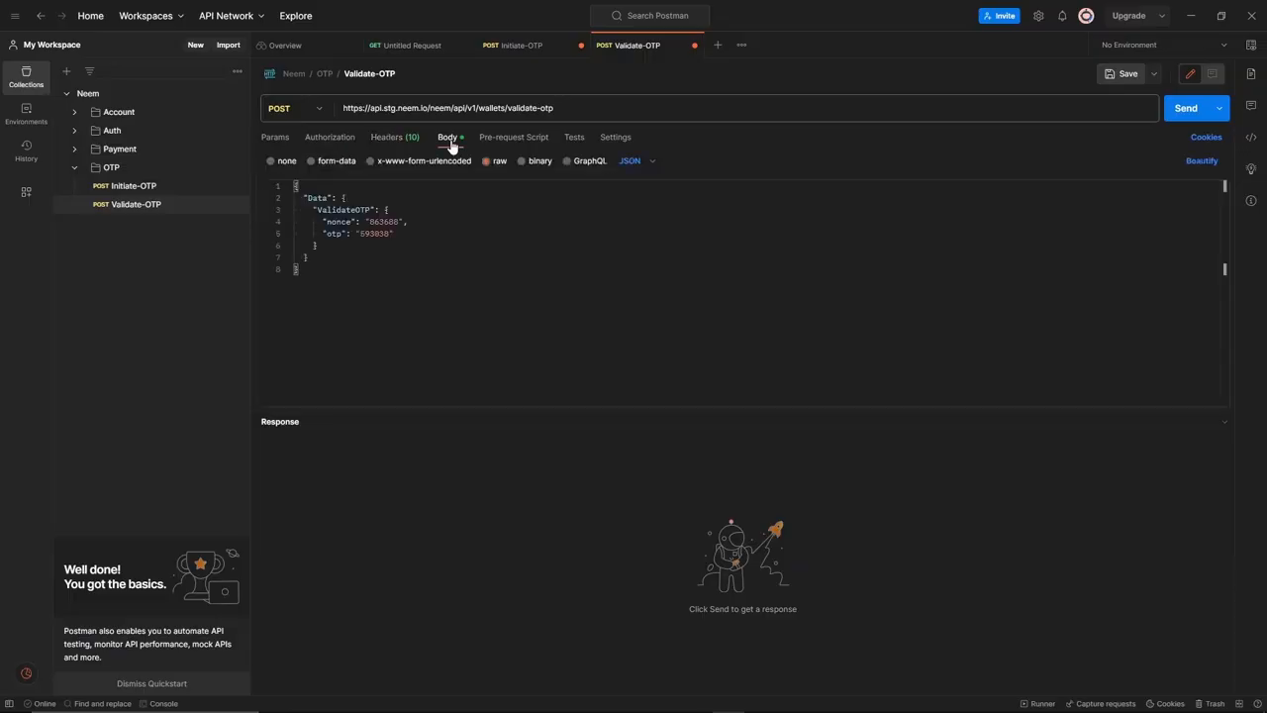
double_click(383, 222)
key(BackSpace)
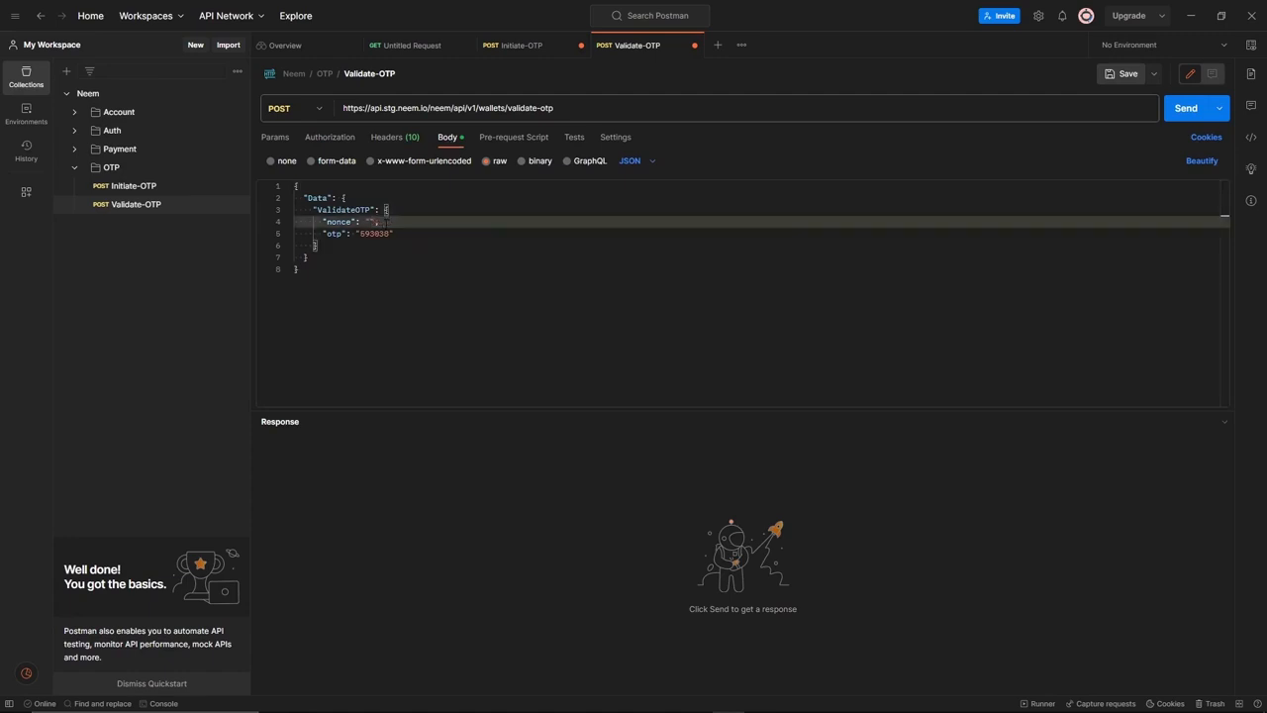
click(1186, 109)
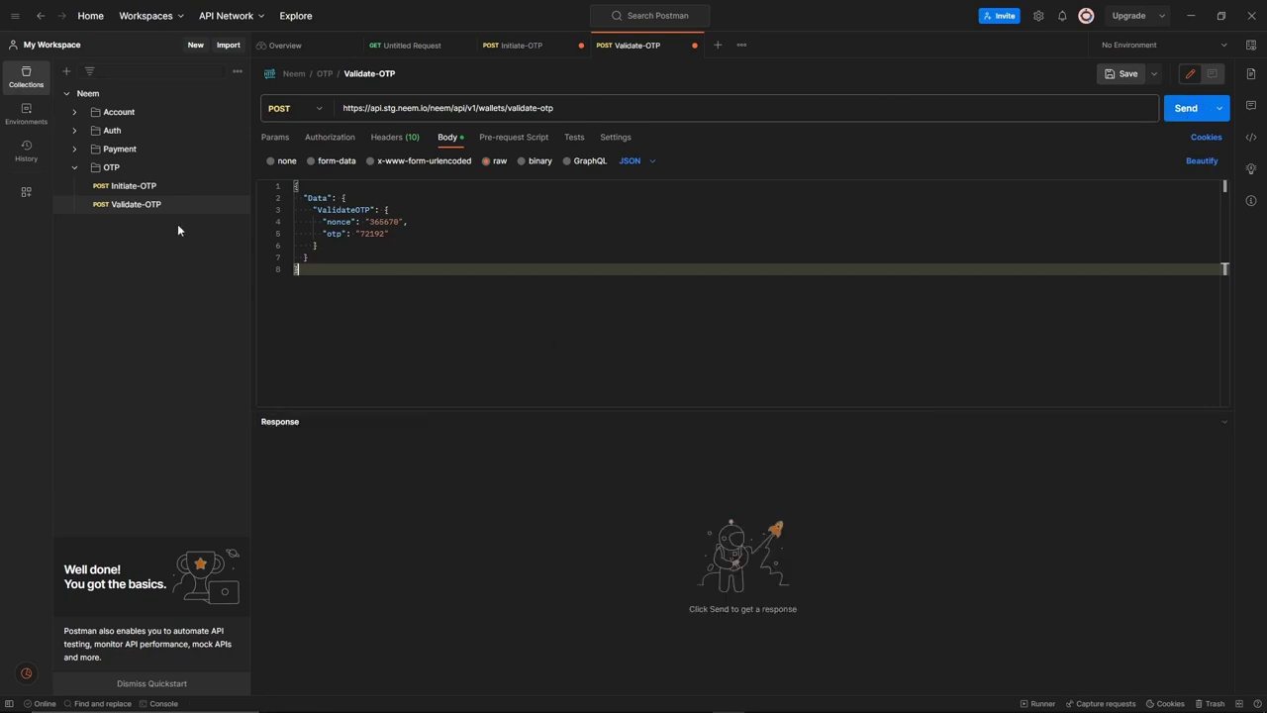
- Open the Create Wallet request in the Account folder and replace its Authorization header's Bearer placeholder with the access token
click(74, 112)
click(95, 206)
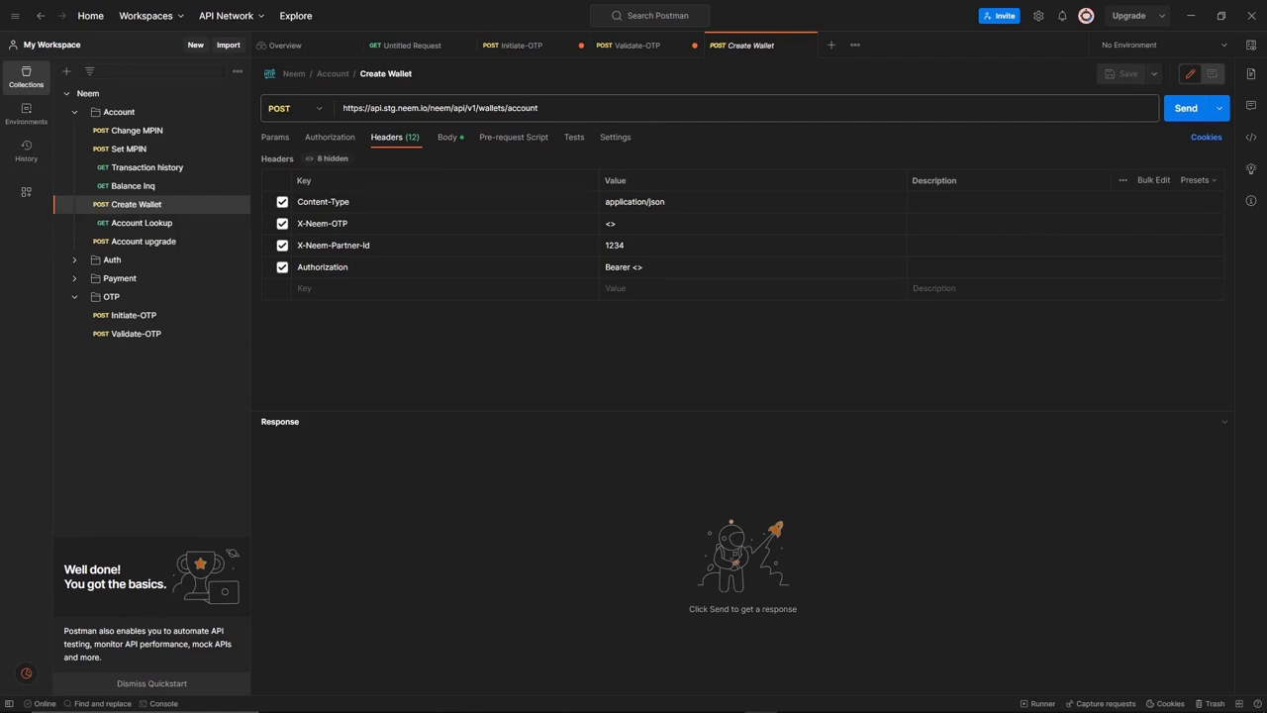
click(691, 267)
key(BackSpace)
key(BackSpace)
key(ctrl+v)
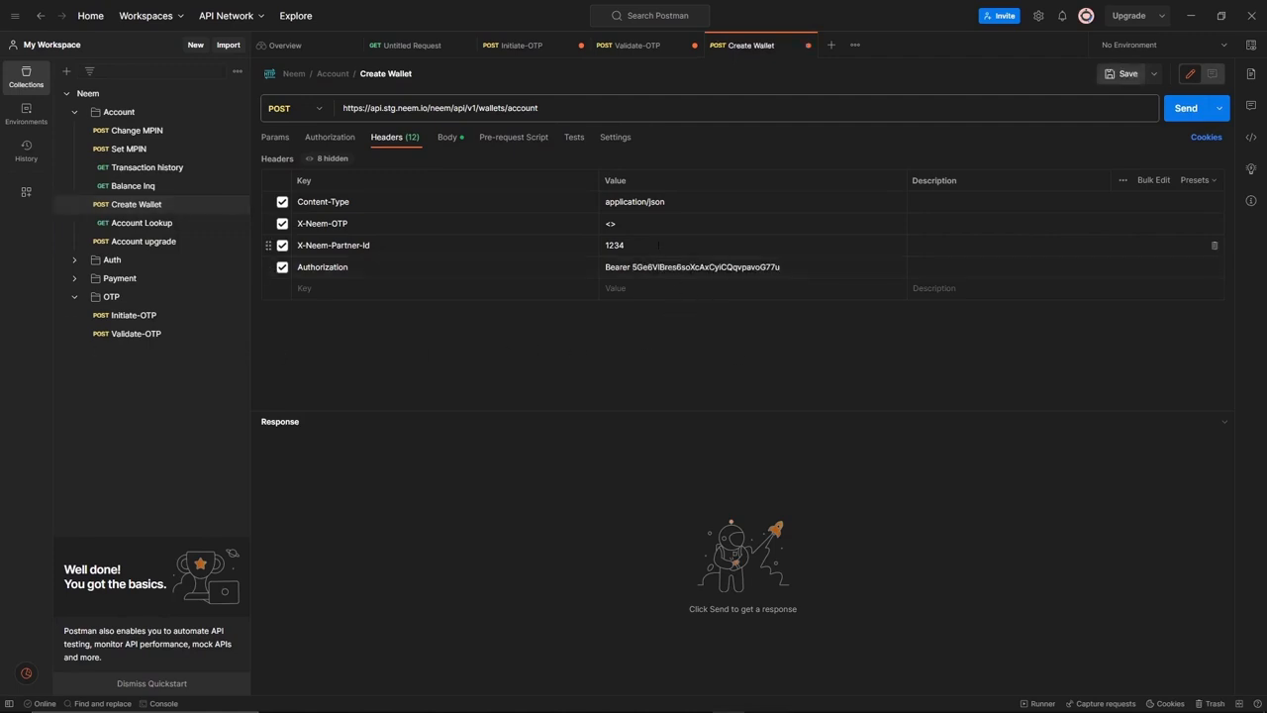
- Replace the placeholder in the Create Wallet request's X-Neem-OTP header with the OTP claim token
click(658, 226)
key(BackSpace)
key(BackSpace)
key(ctrl+v)
- Review the user details in the Create Wallet request body, including CNIC, MobileNumber and MobileNetwork, and send the request
click(448, 138)
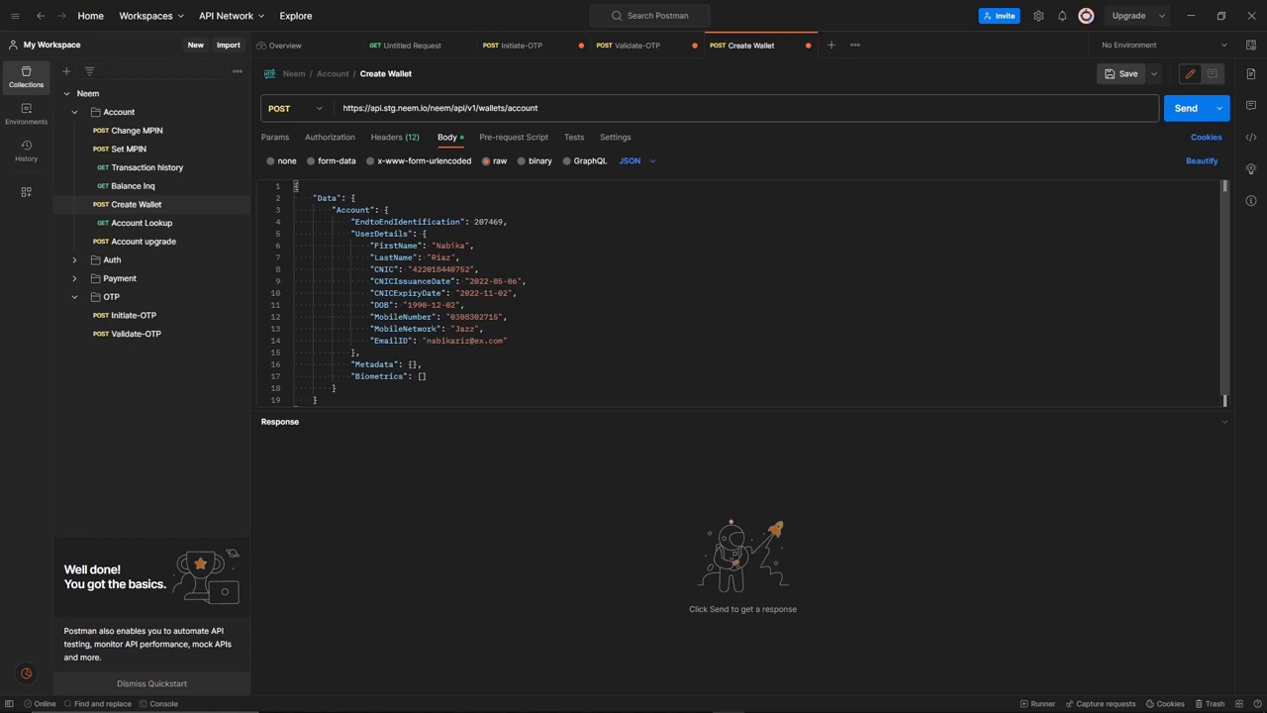
scroll(452, 260, down, 1)
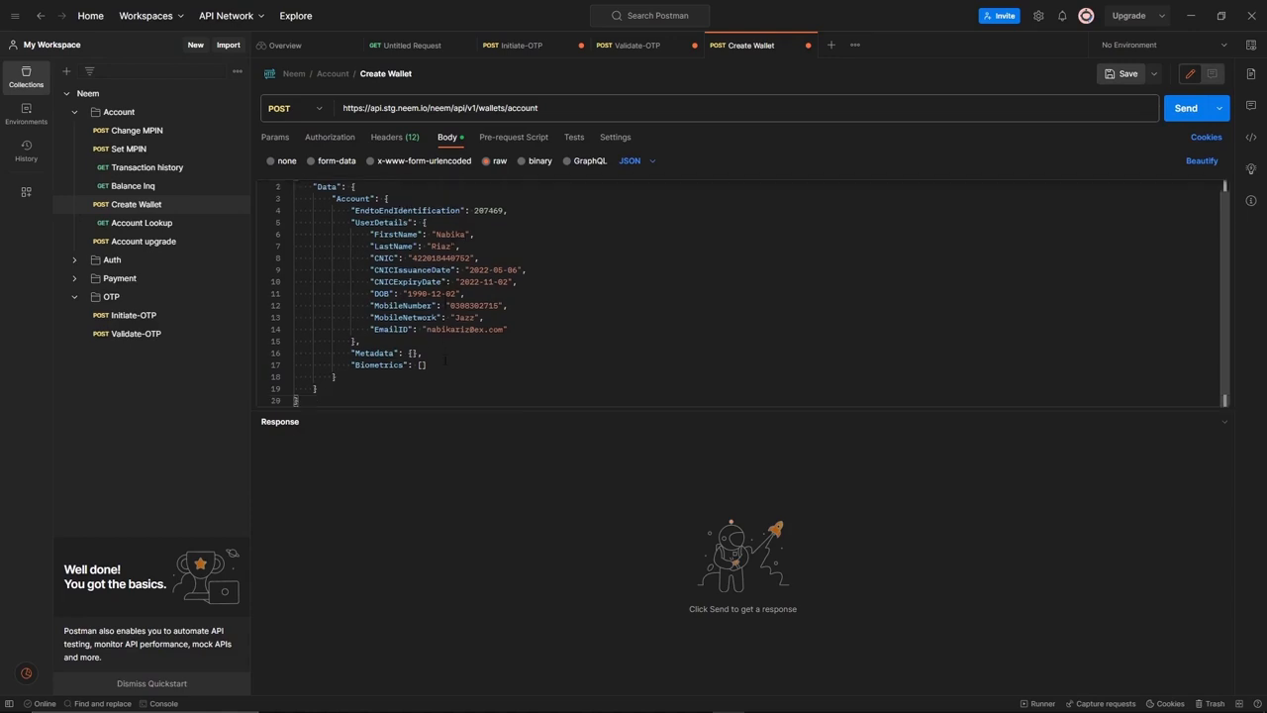
double_click(475, 305)
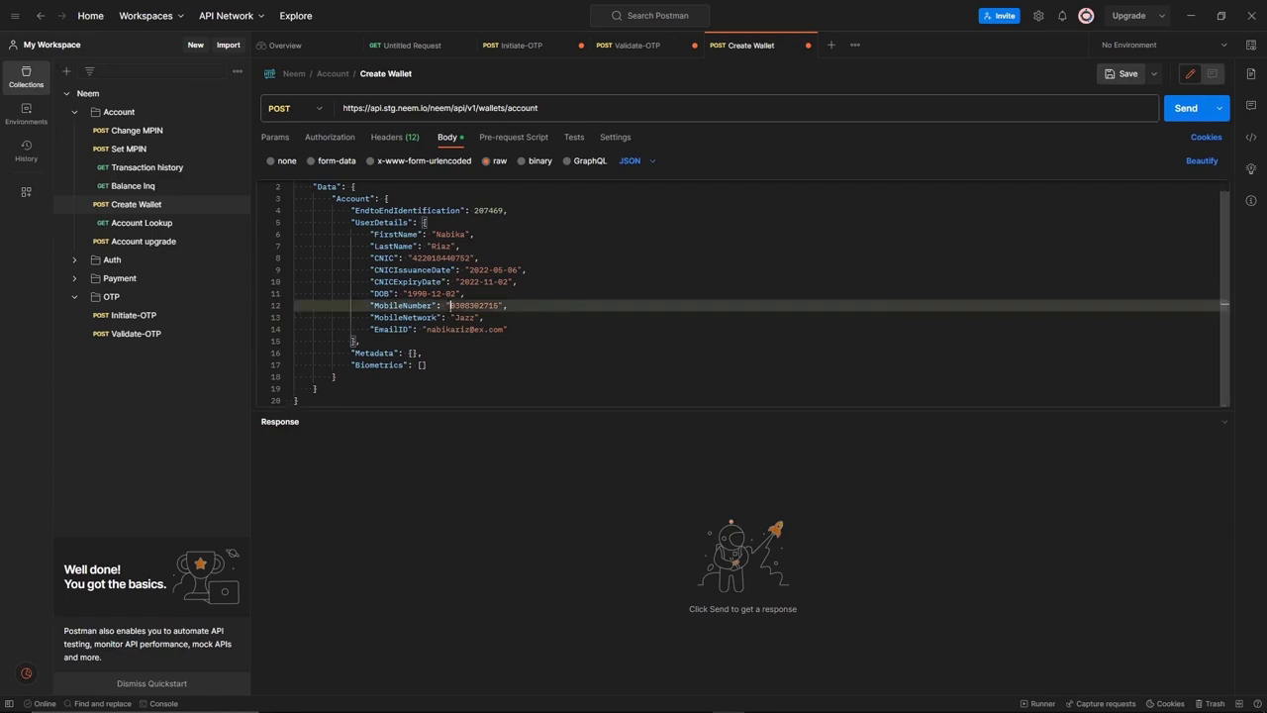
drag(408, 258, 475, 258)
scroll(475, 297, up, 1)
click(484, 329)
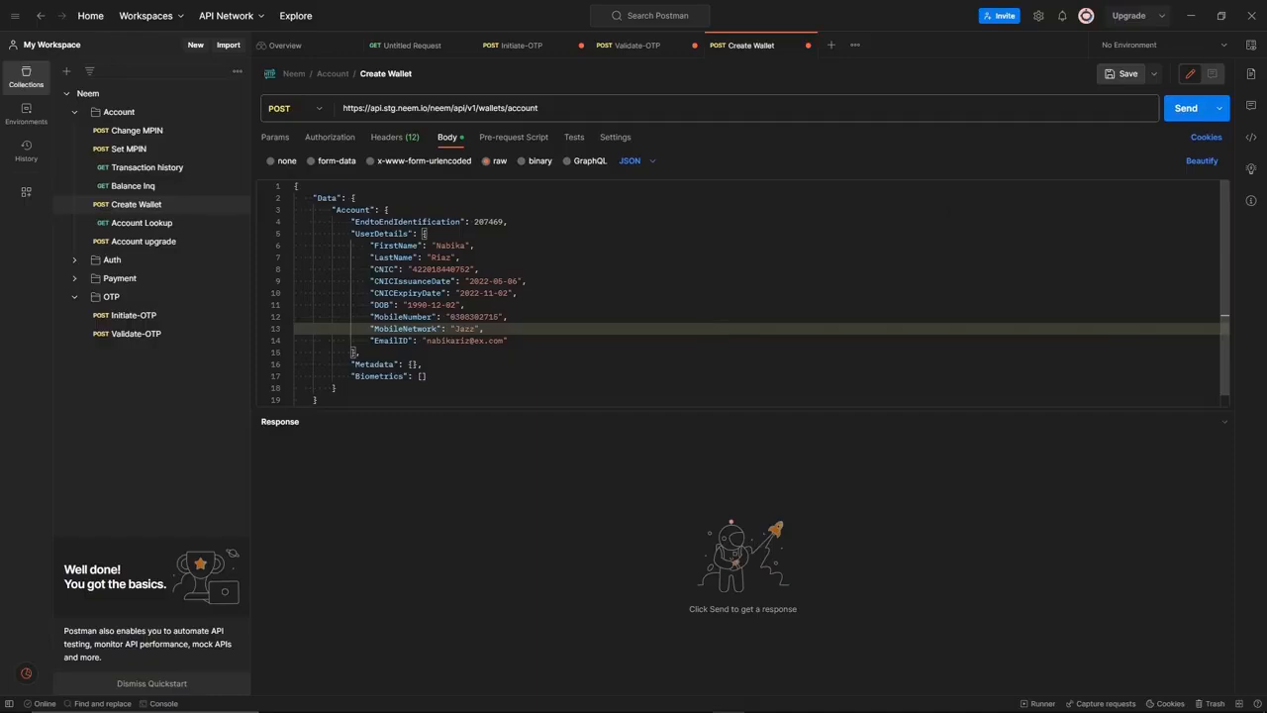
click(1177, 109)
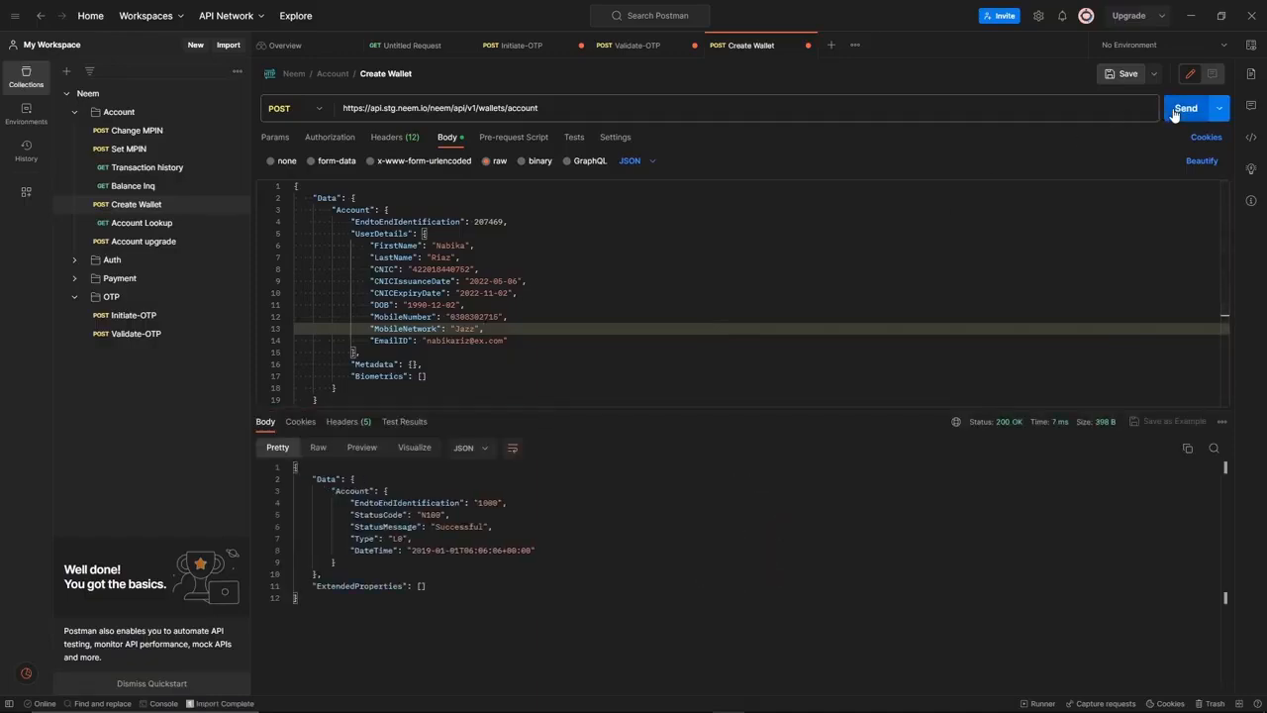